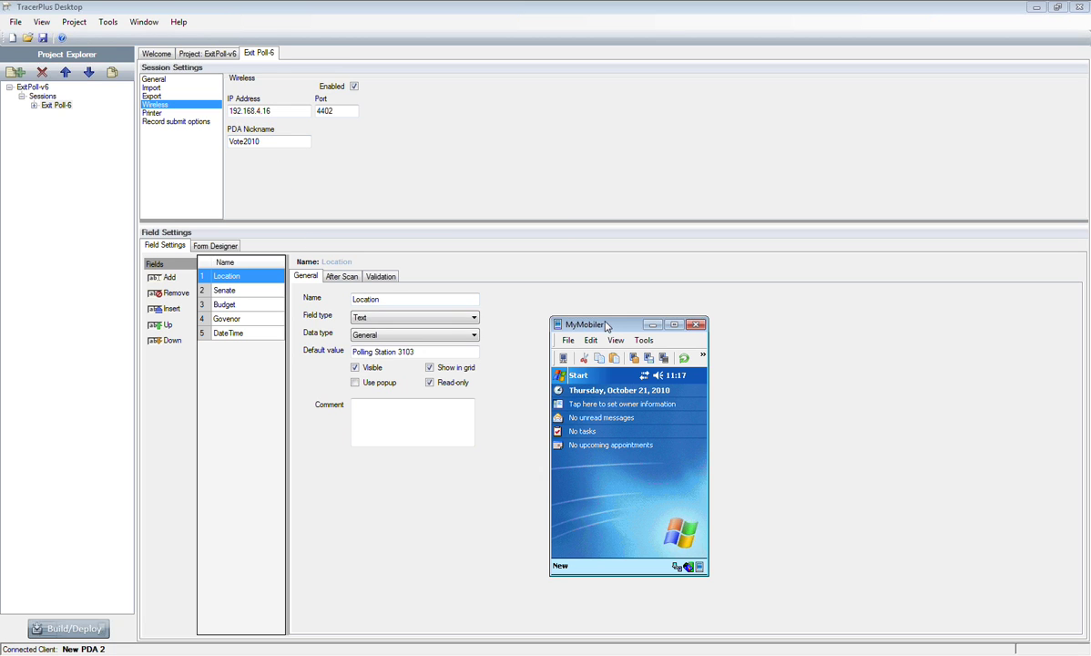
# Step: Enlarge the mirrored mobile device display using the Zoom option and reposition its window
pyautogui.moveTo(605, 330); pyautogui.dragTo(555, 102)
pyautogui.click(563, 112)
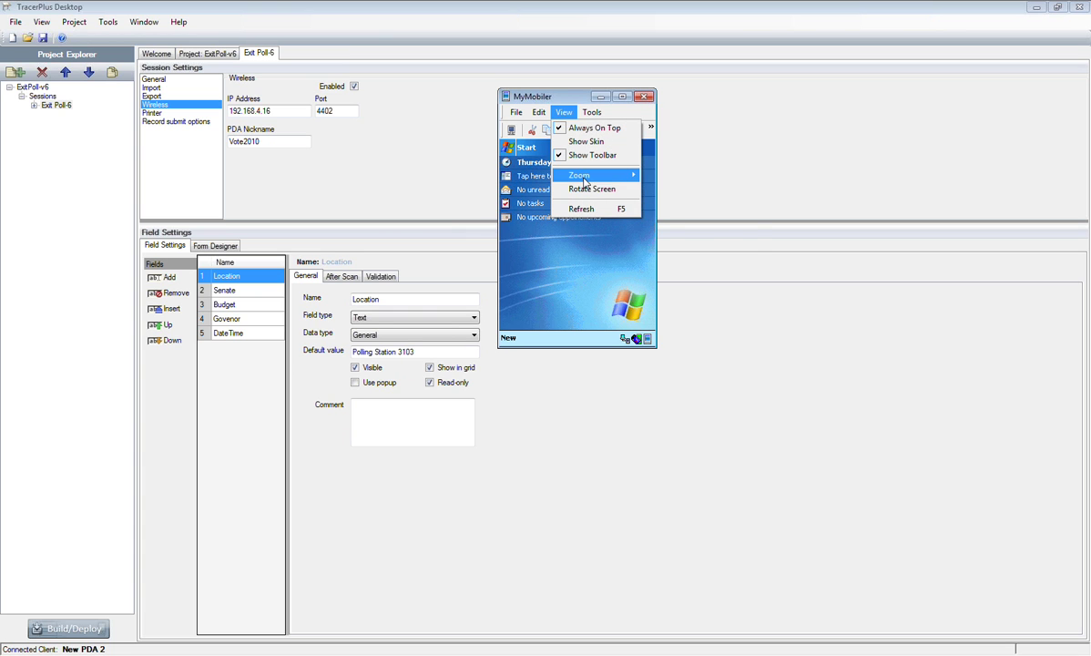
pyautogui.moveTo(601, 175)
pyautogui.click(668, 236)
pyautogui.moveTo(610, 105); pyautogui.dragTo(609, 136)
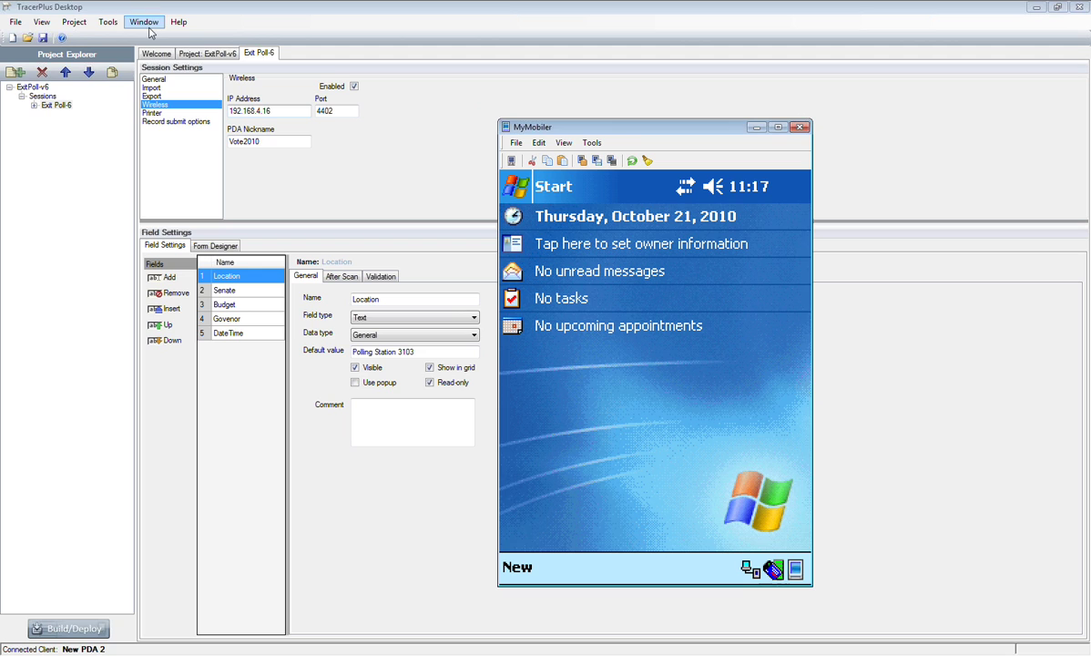
# Step: Build the ExitPoll-v6 project and deploy it to the connected PDA
pyautogui.click(154, 6)
pyautogui.click(110, 24)
pyautogui.click(124, 34)
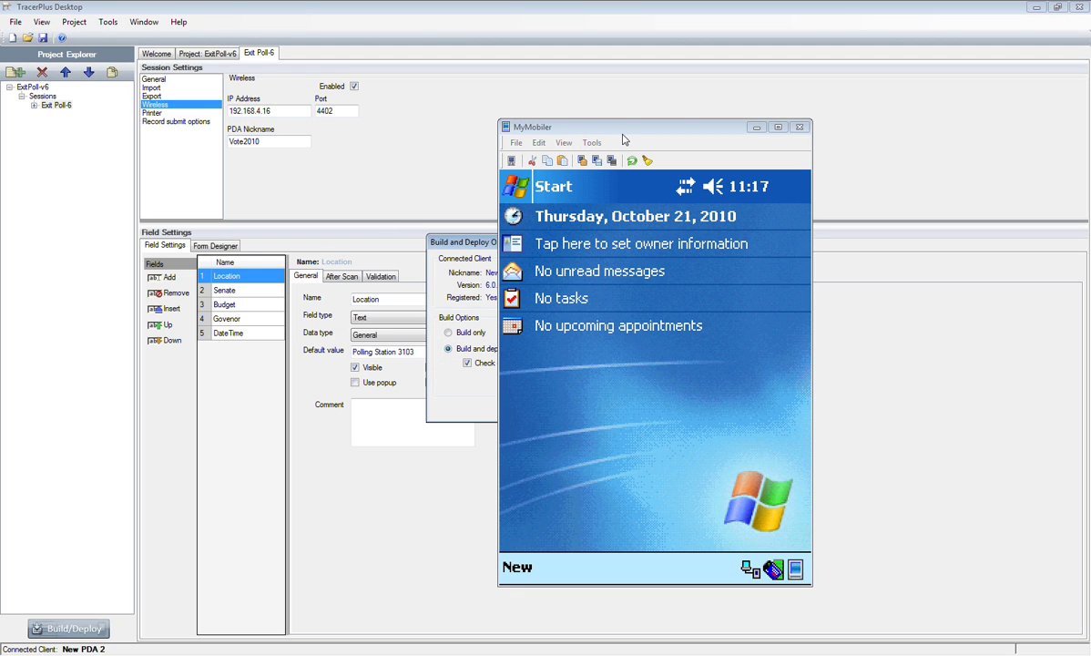
pyautogui.moveTo(621, 136); pyautogui.dragTo(200, 152)
pyautogui.click(577, 409)
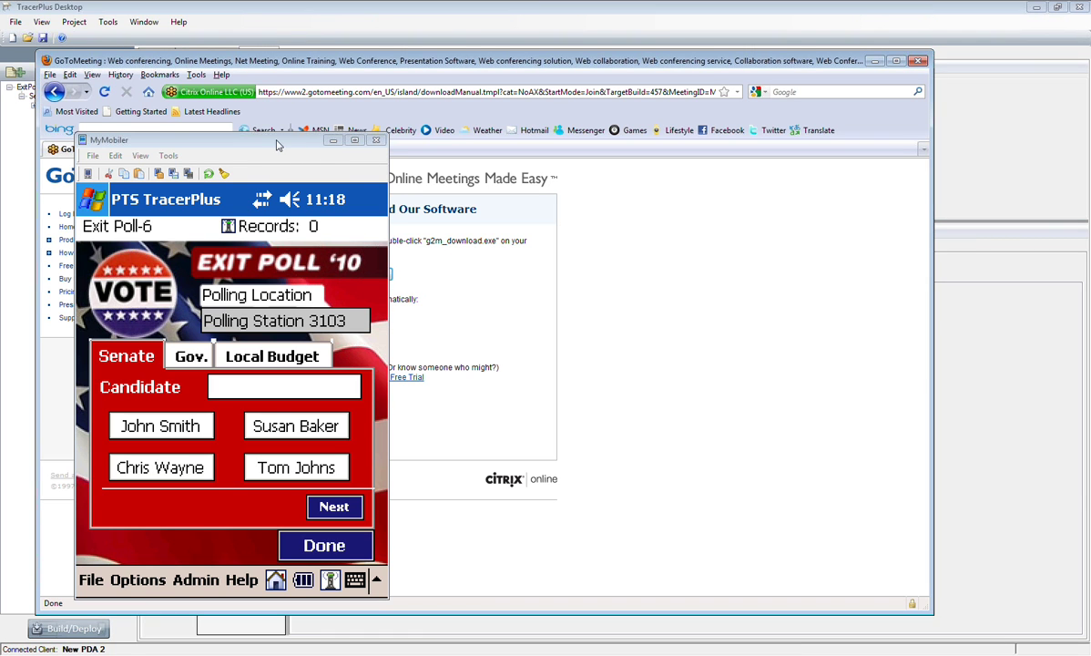
# Step: Arrange the mobile device window and the browser's wirelessdemo results page so the polling form and results table are both visible
pyautogui.moveTo(267, 140); pyautogui.dragTo(866, 196)
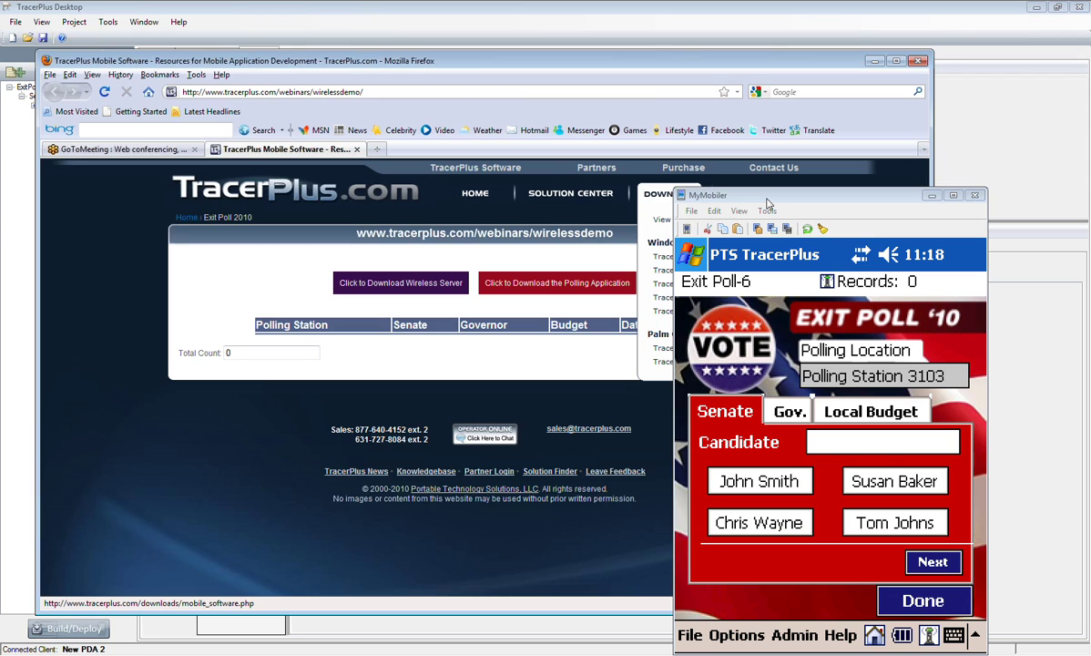
pyautogui.moveTo(767, 204); pyautogui.dragTo(1090, 204)
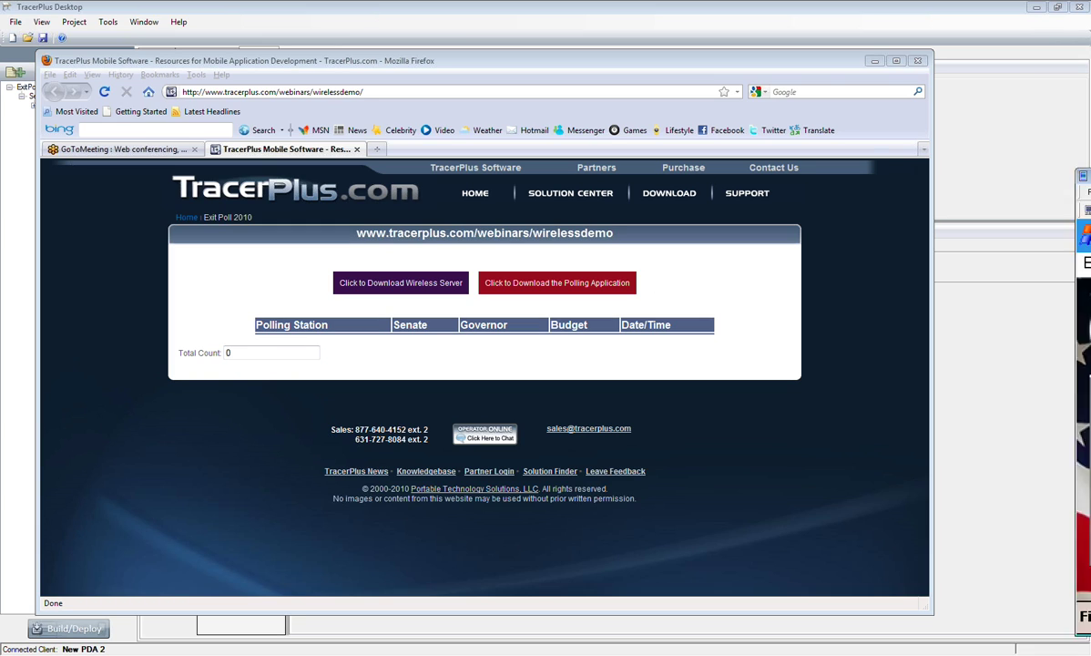
pyautogui.moveTo(1089, 157); pyautogui.dragTo(145, 143)
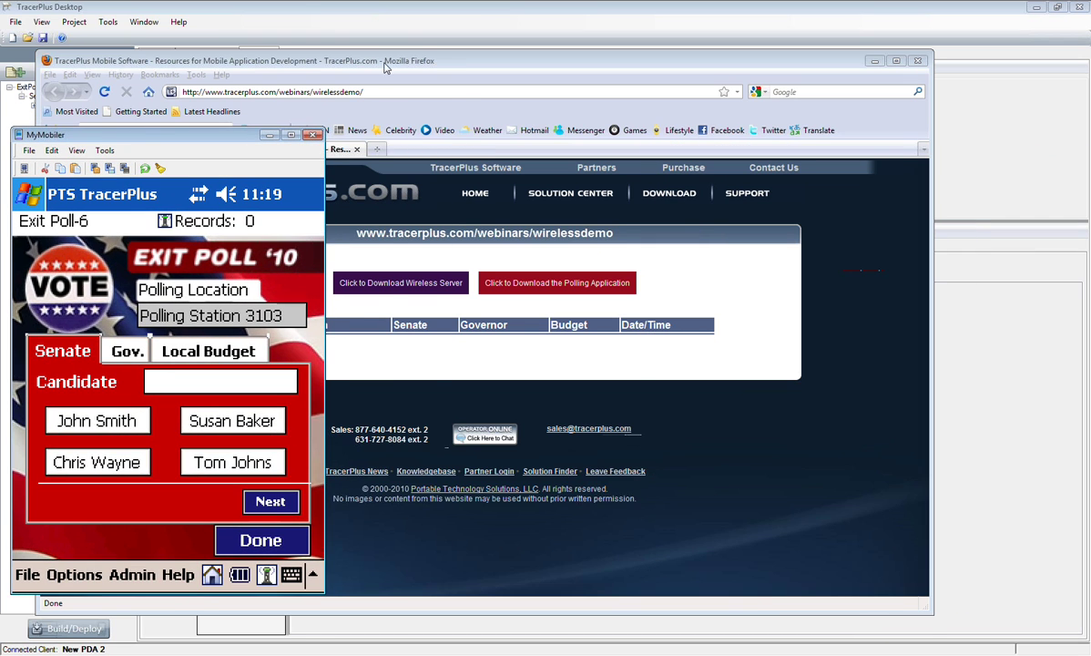
pyautogui.moveTo(78, 61); pyautogui.dragTo(111, 37)
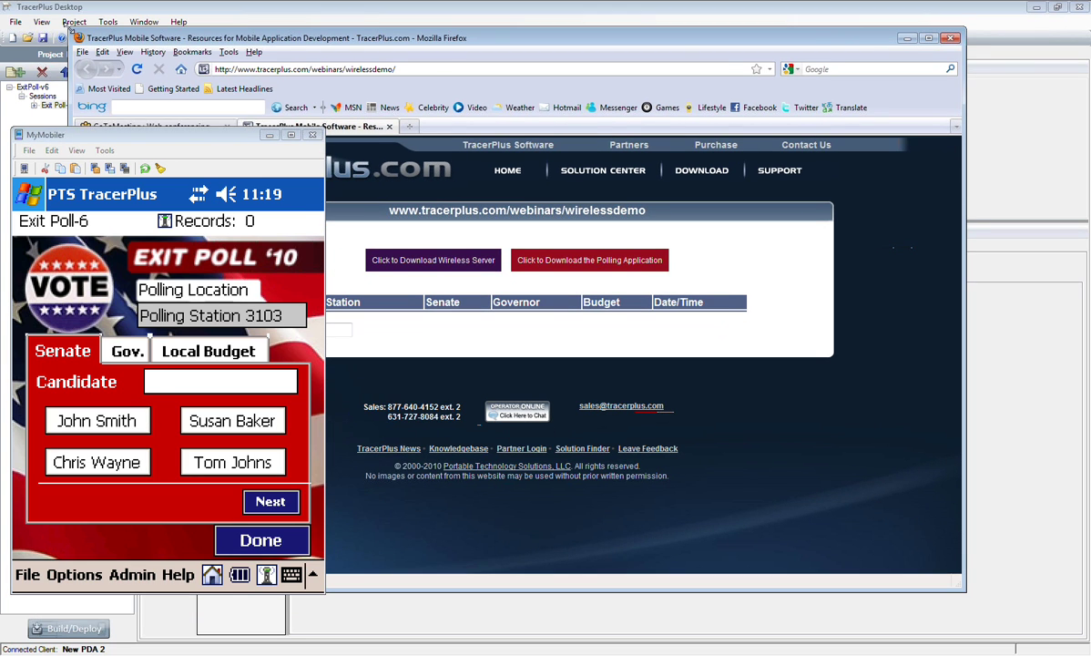
pyautogui.moveTo(232, 40); pyautogui.dragTo(324, 25)
pyautogui.moveTo(206, 139); pyautogui.dragTo(200, 193)
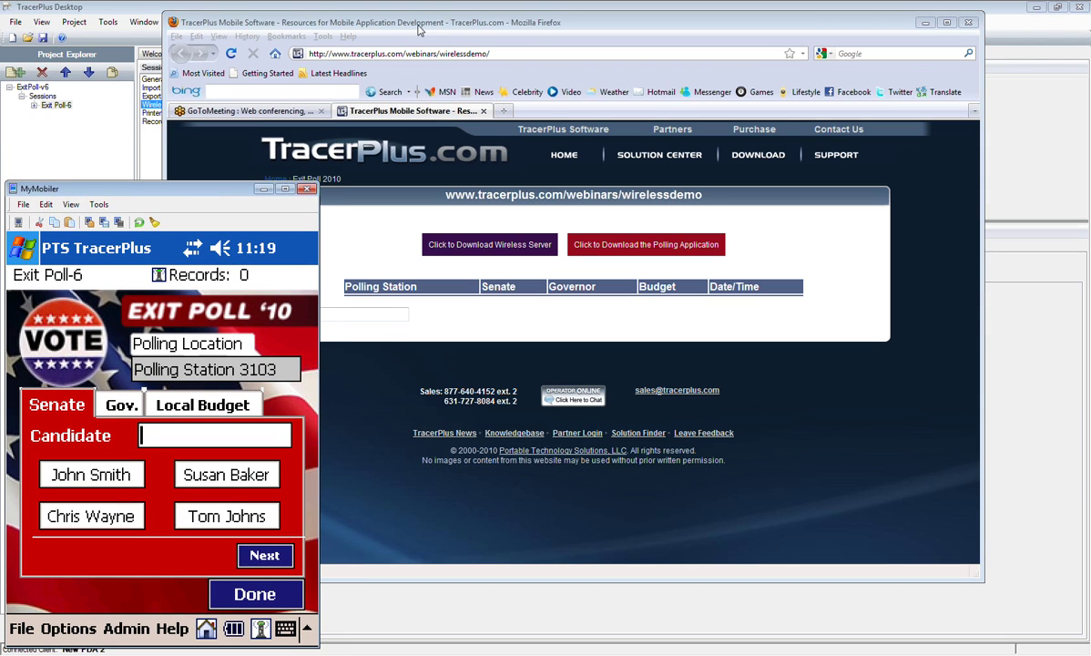
pyautogui.click(430, 116)
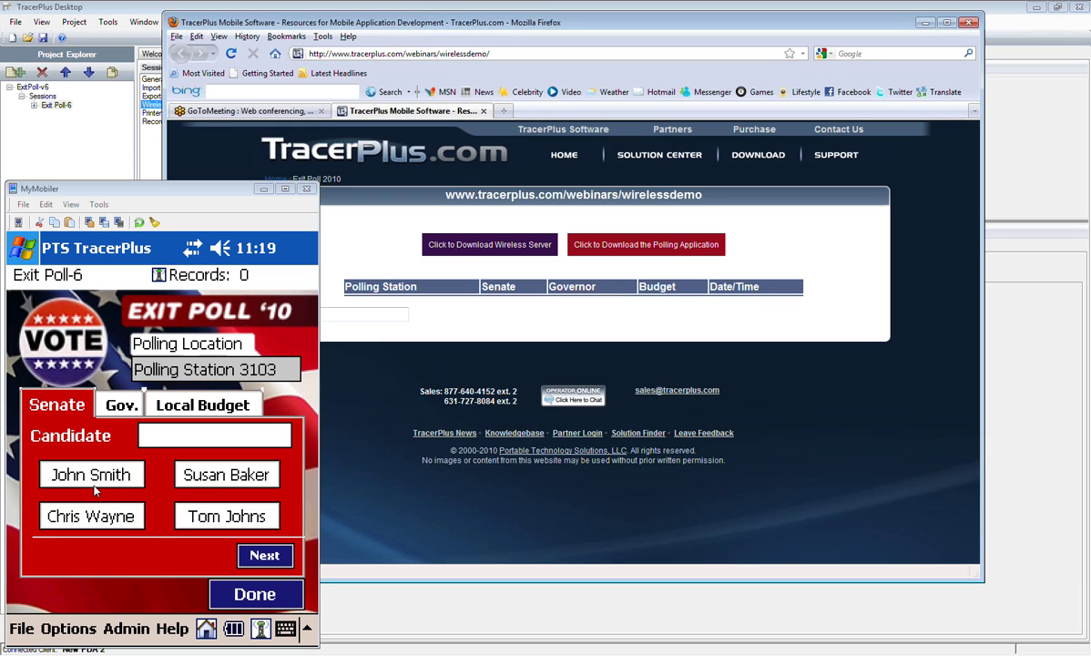
# Step: Submit an exit poll record with the first Senate candidate, the third governor candidate and budget Pass, and check the web results
pyautogui.click(129, 407)
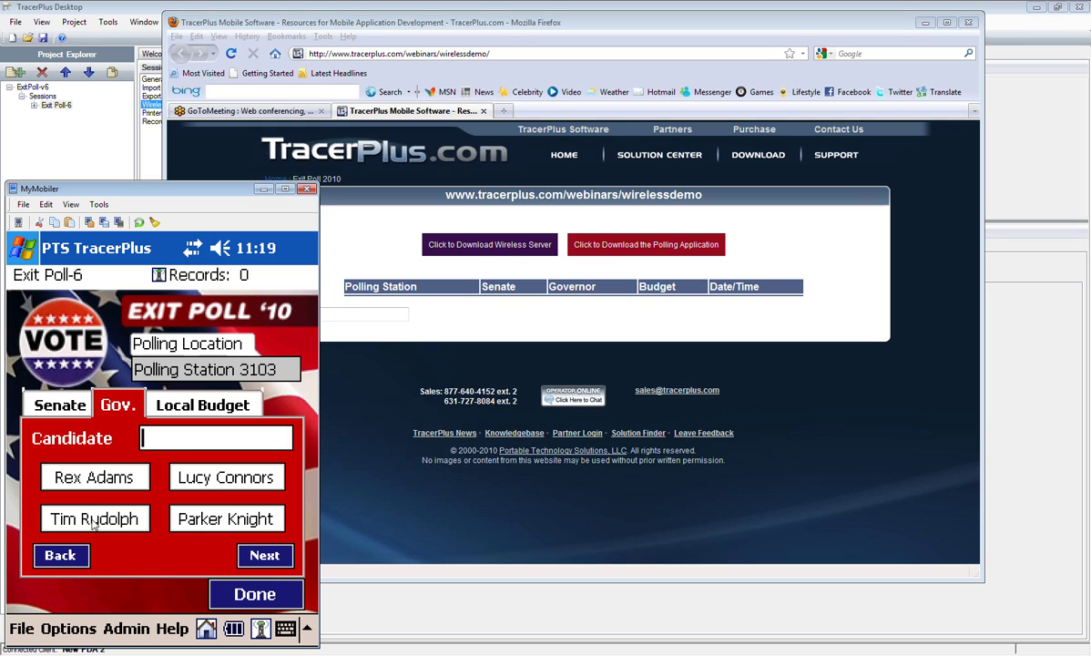
pyautogui.click(242, 557)
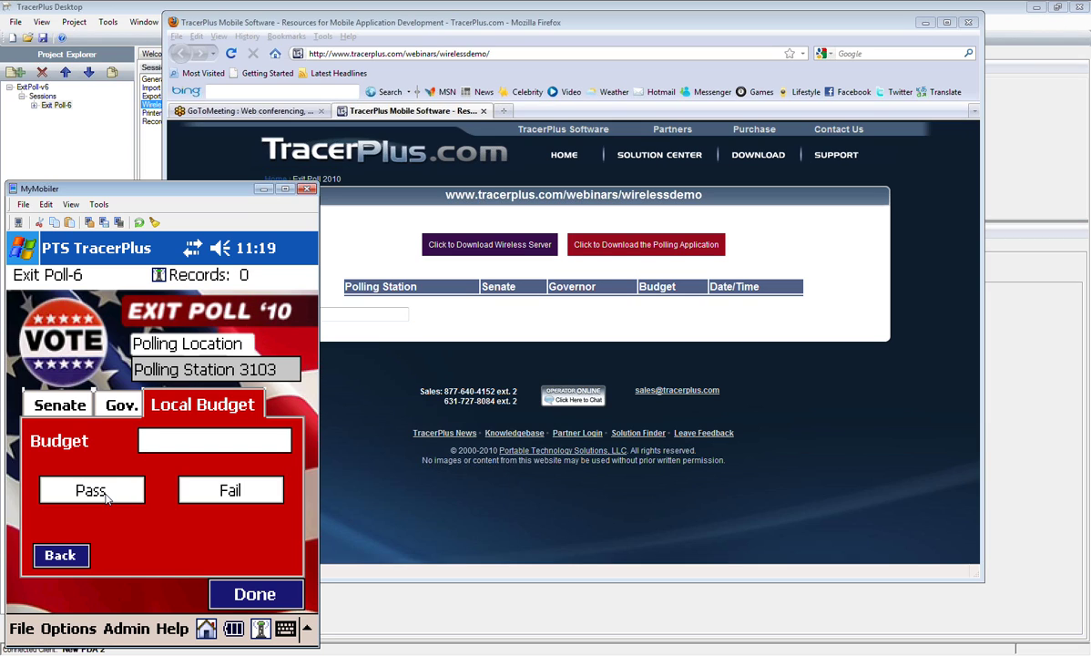
pyautogui.click(106, 495)
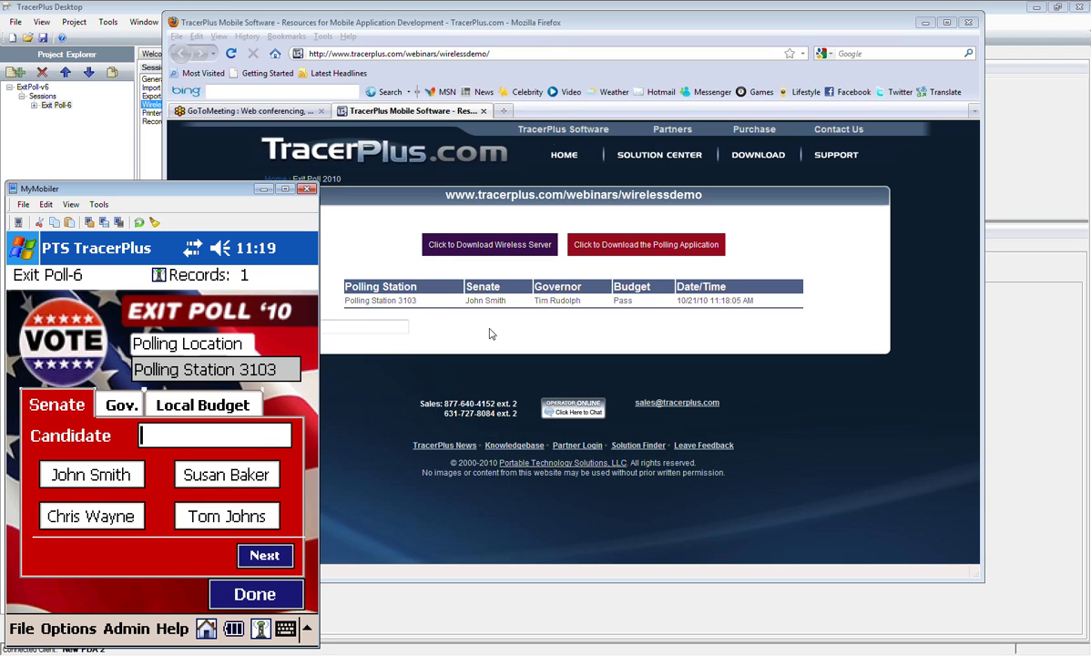
pyautogui.click(550, 24)
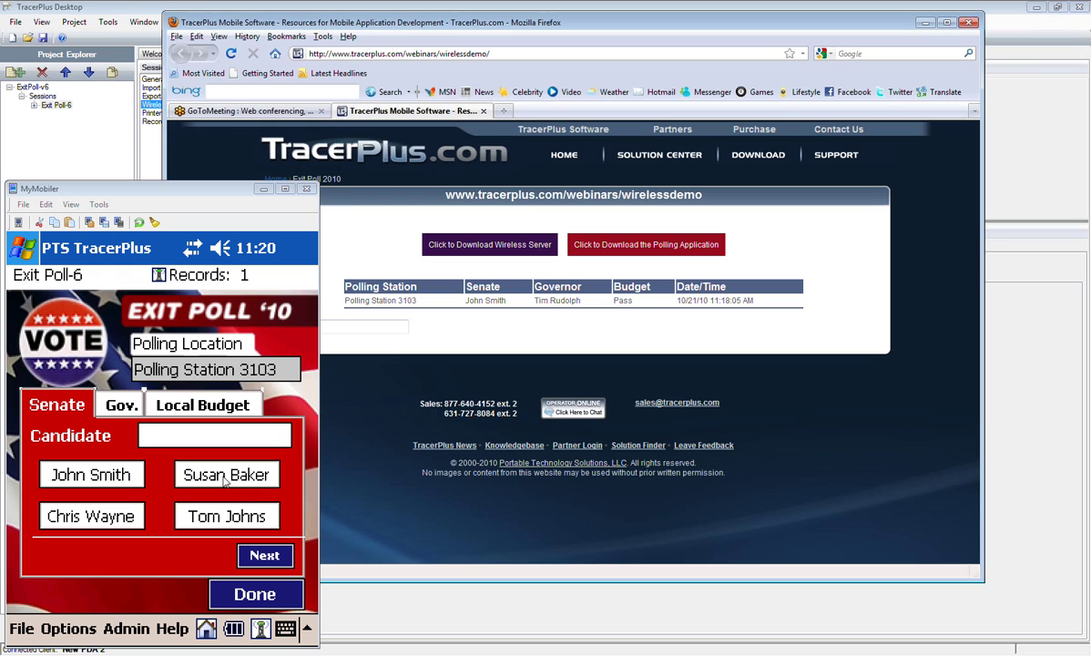
# Step: Submit an exit poll record with the second Senate candidate, the fourth governor candidate and budget Fail, and check the web results
pyautogui.click(289, 551)
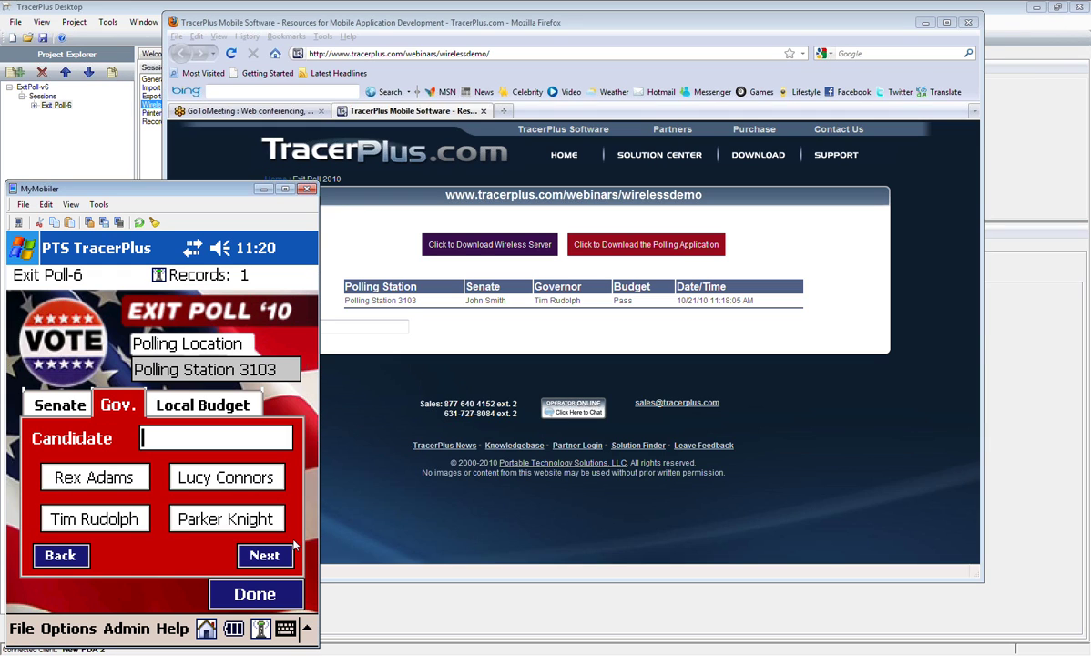
pyautogui.click(217, 521)
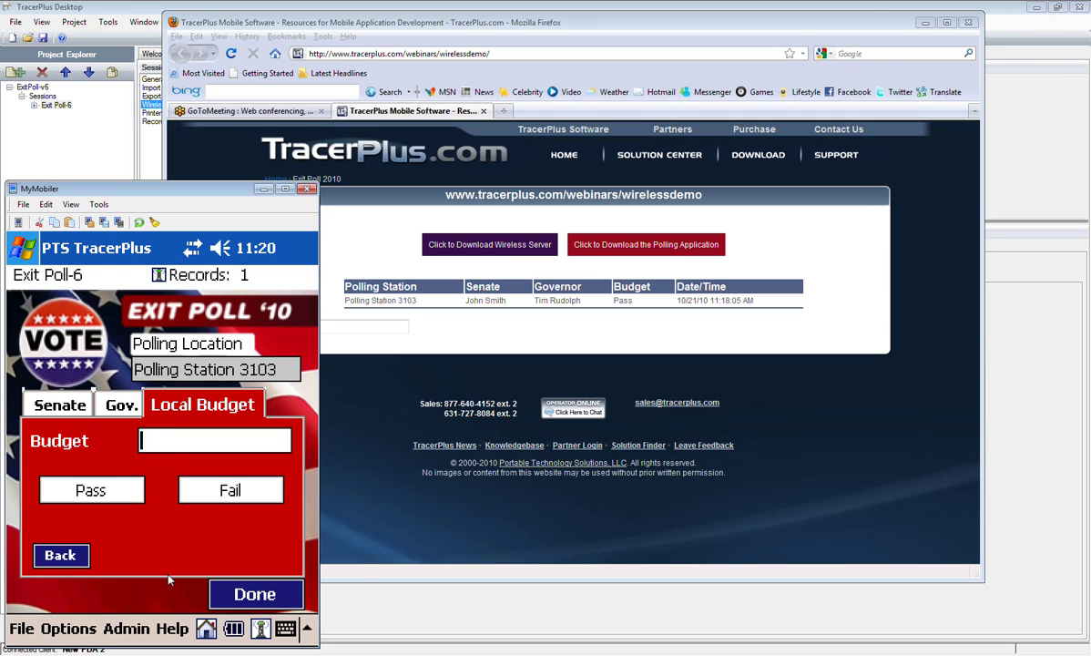
pyautogui.click(181, 492)
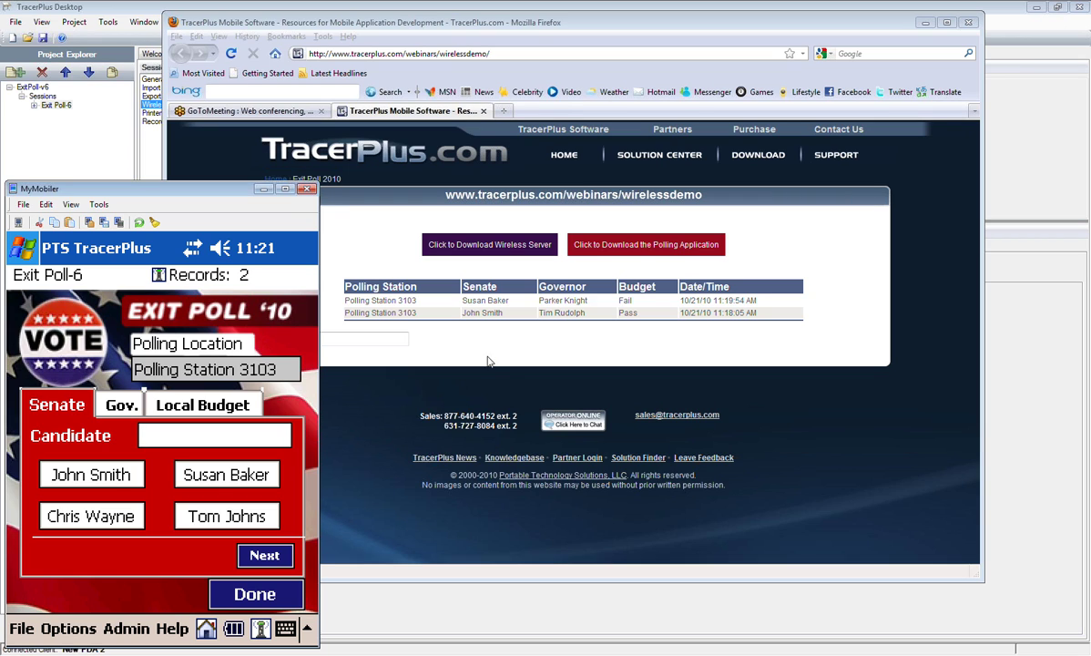
pyautogui.click(510, 30)
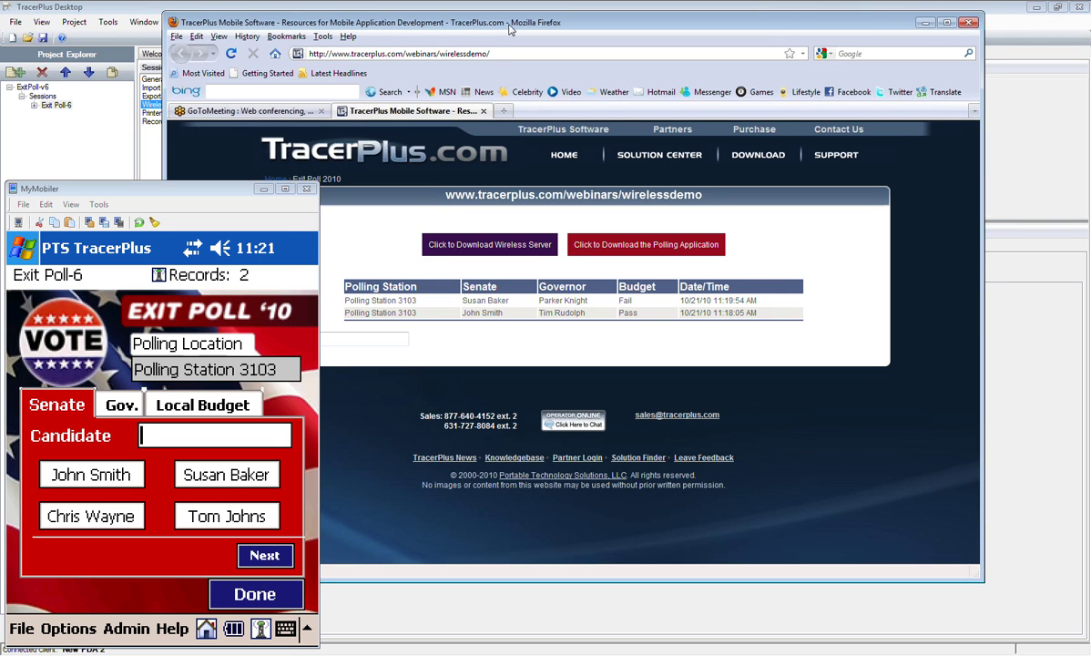
pyautogui.moveTo(510, 30); pyautogui.dragTo(516, 31)
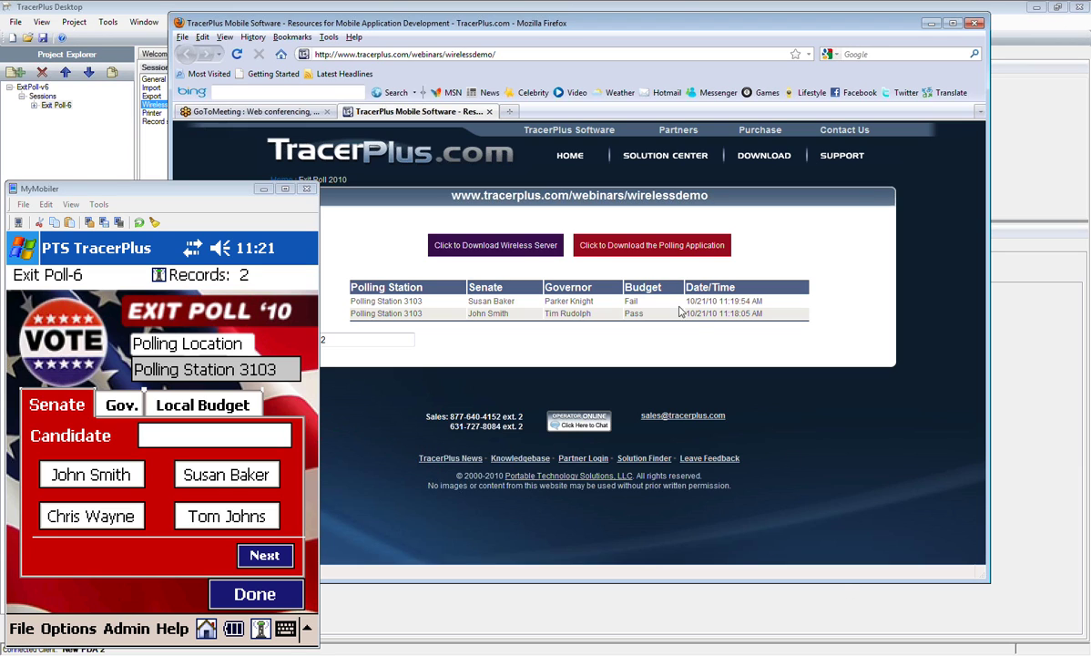
# Step: Submit an exit poll record with the third Senate candidate, the second governor candidate and budget Pass
pyautogui.click(547, 251)
pyautogui.click(109, 518)
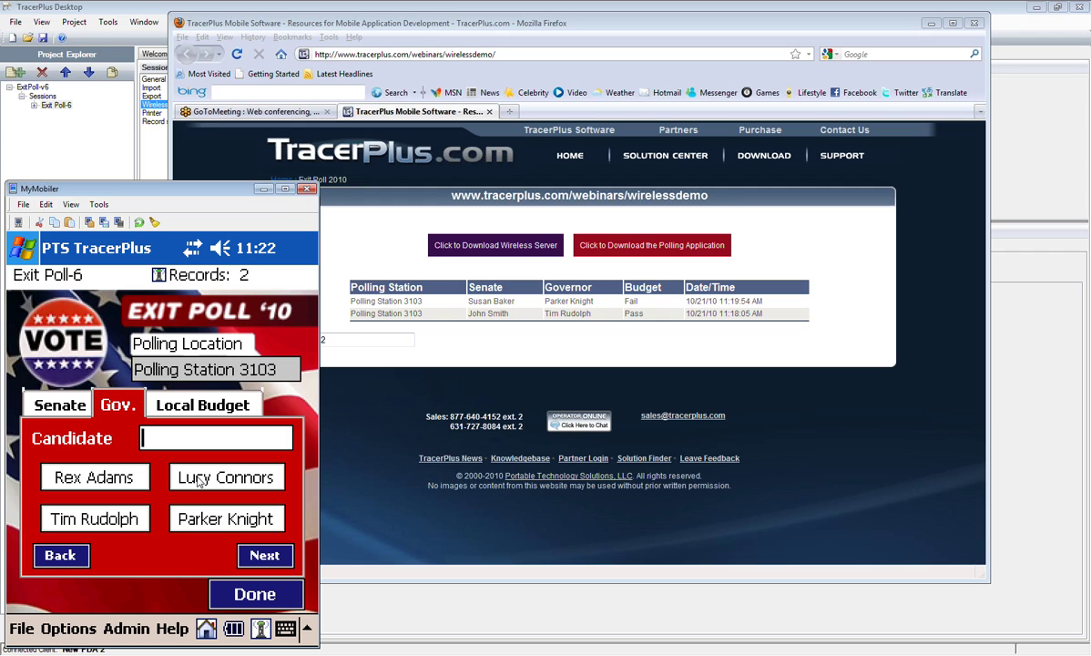
pyautogui.click(198, 481)
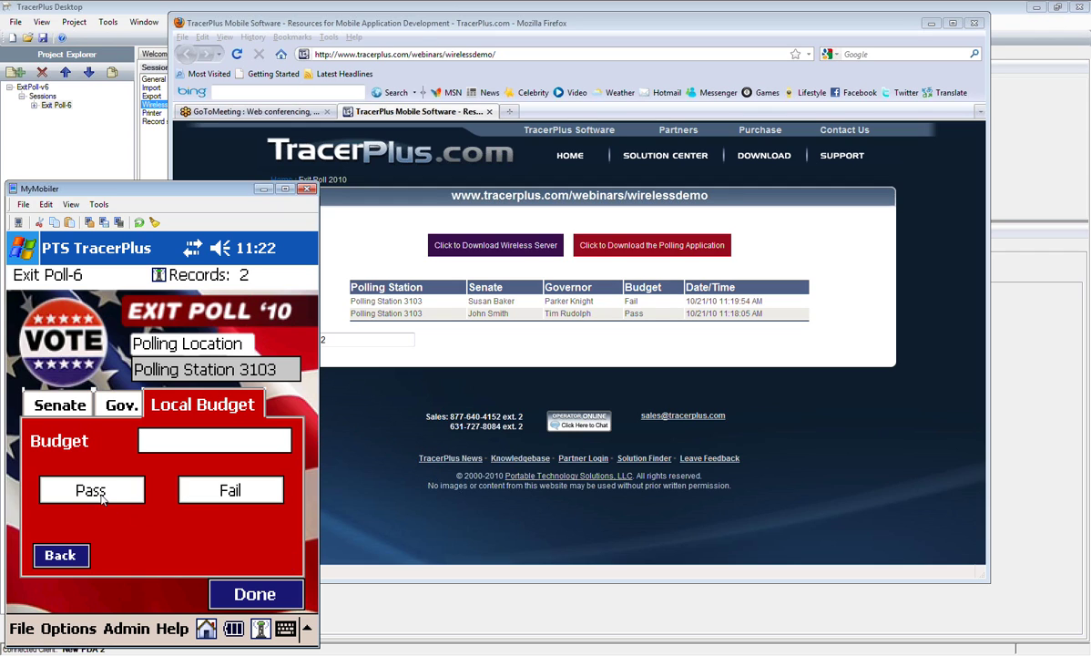
pyautogui.click(95, 491)
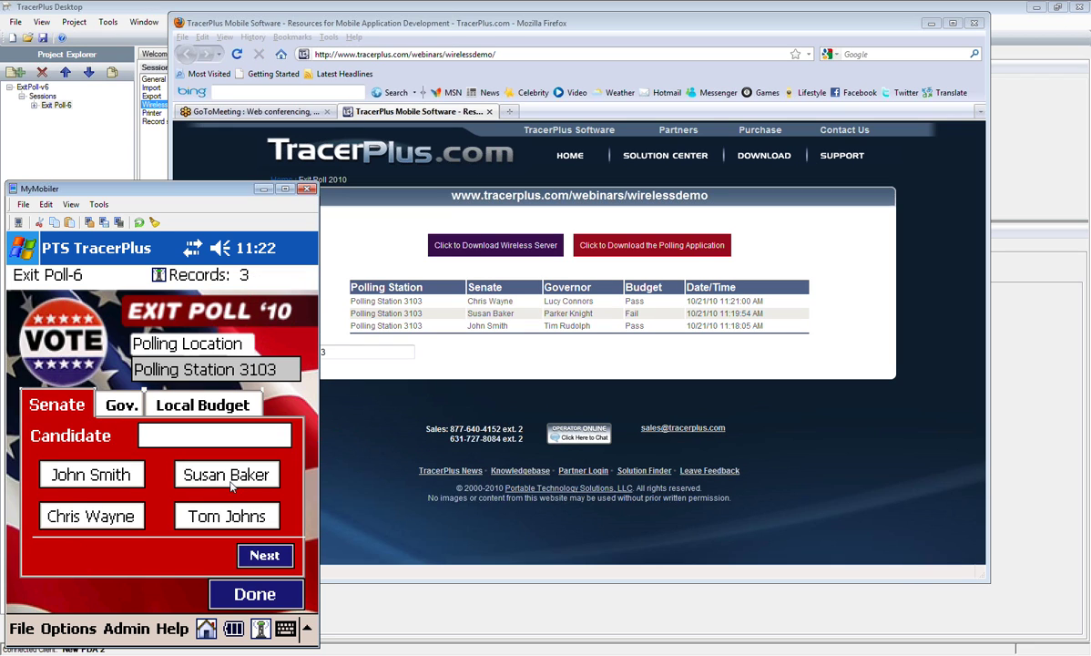
# Step: Submit an exit poll record with the second Senate candidate, the third governor candidate and budget Fail, and reposition the device window
pyautogui.click(229, 480)
pyautogui.click(132, 519)
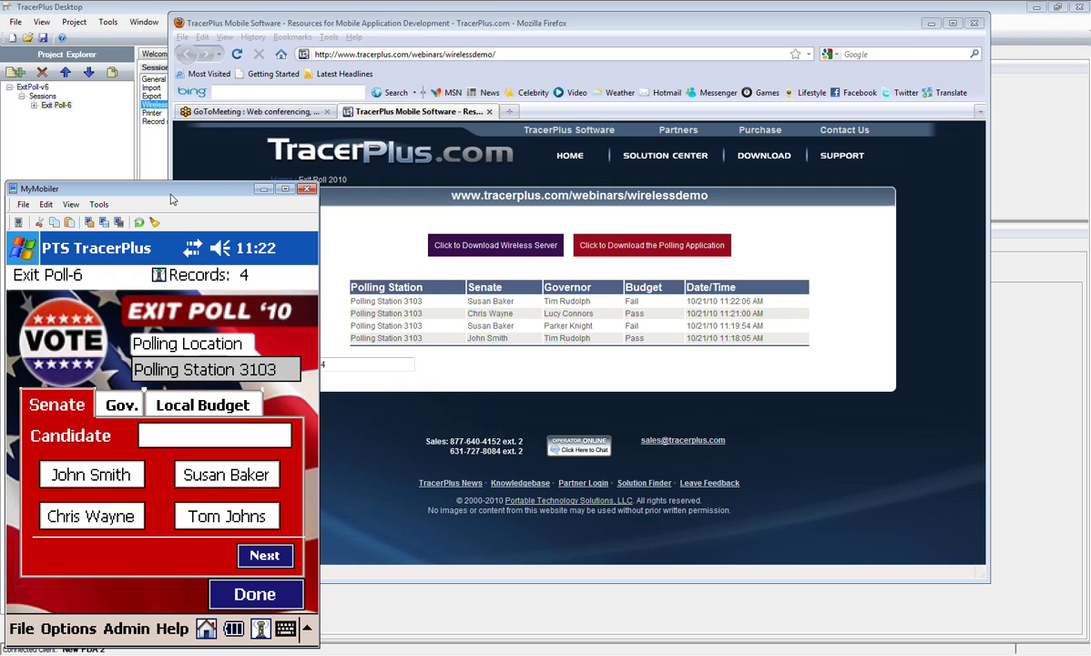
pyautogui.moveTo(170, 194); pyautogui.dragTo(177, 159)
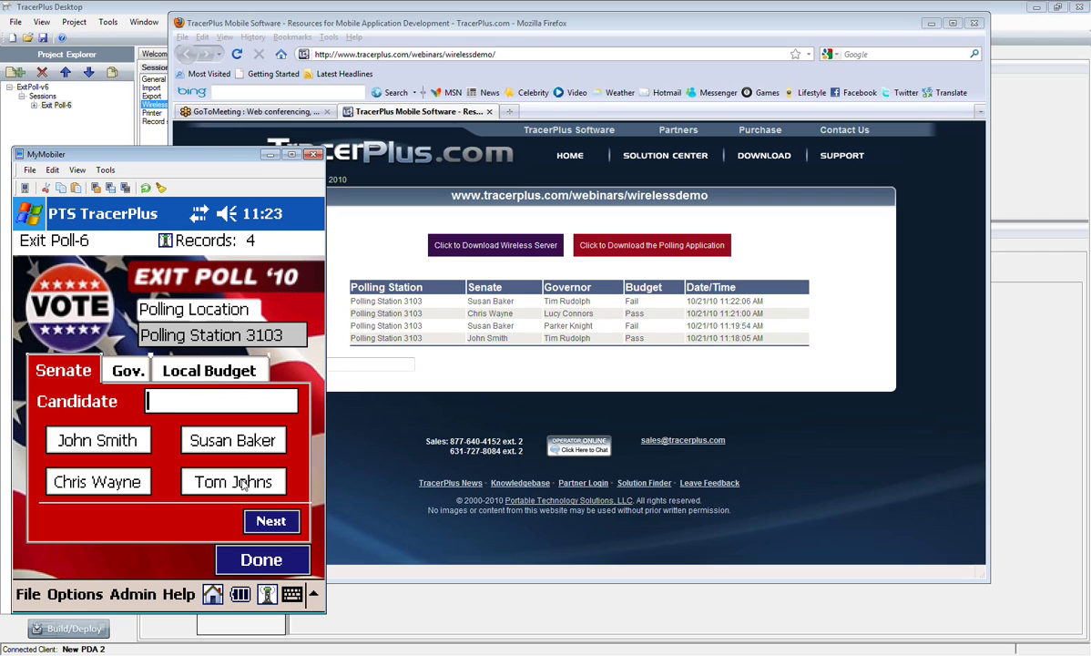
# Step: Review the wireless connection status and offline queue information on the device and switch the session to Offline mode
pyautogui.click(267, 594)
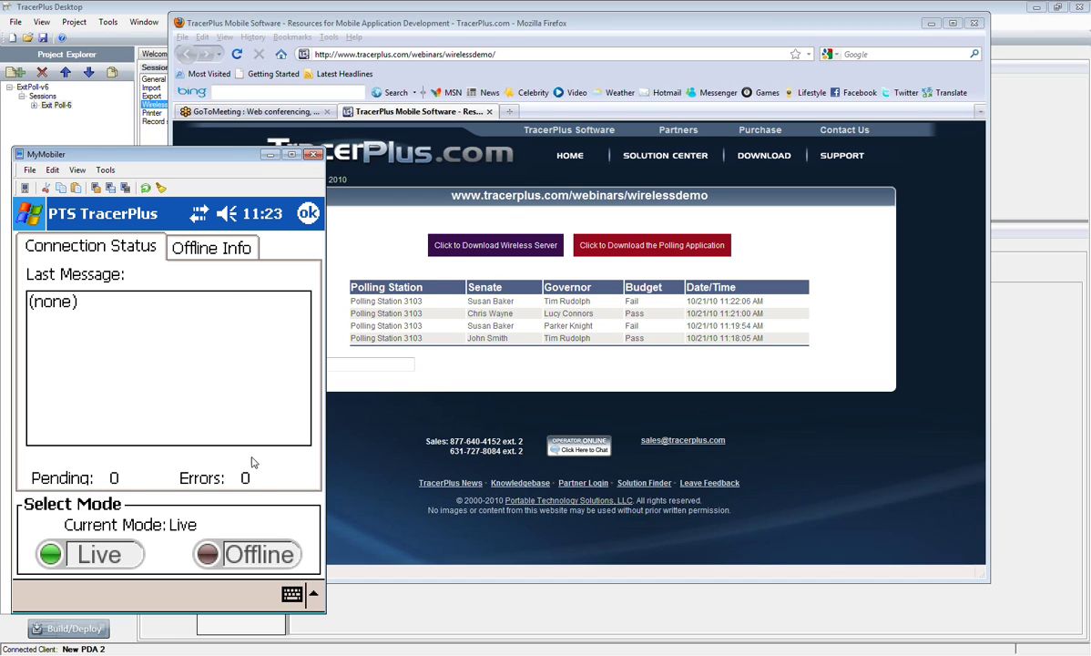
pyautogui.click(232, 258)
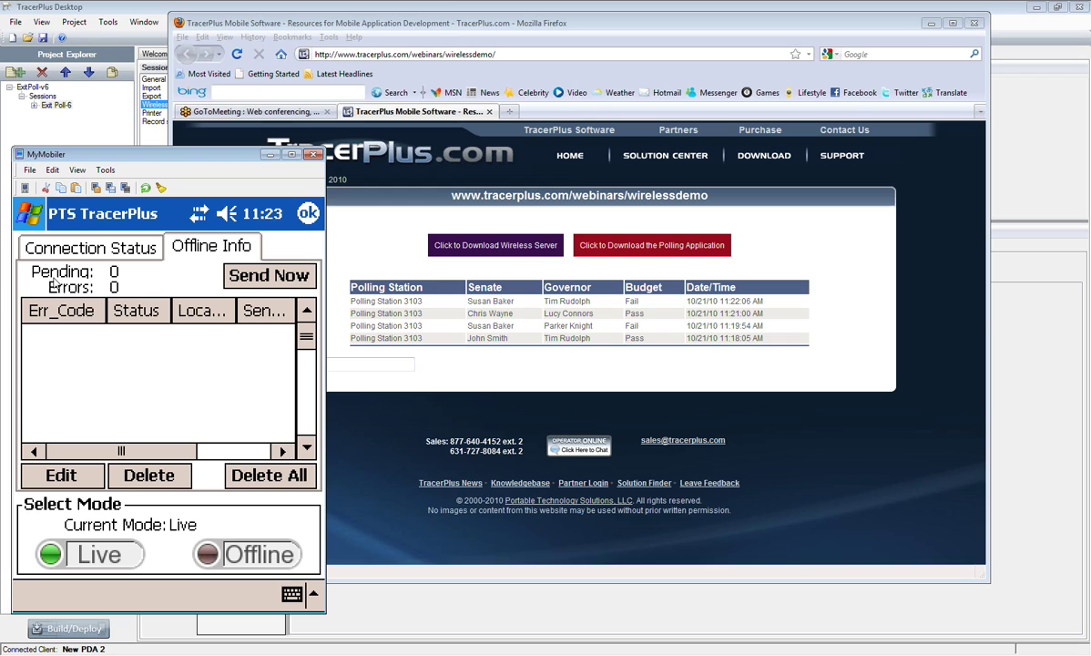
pyautogui.click(75, 252)
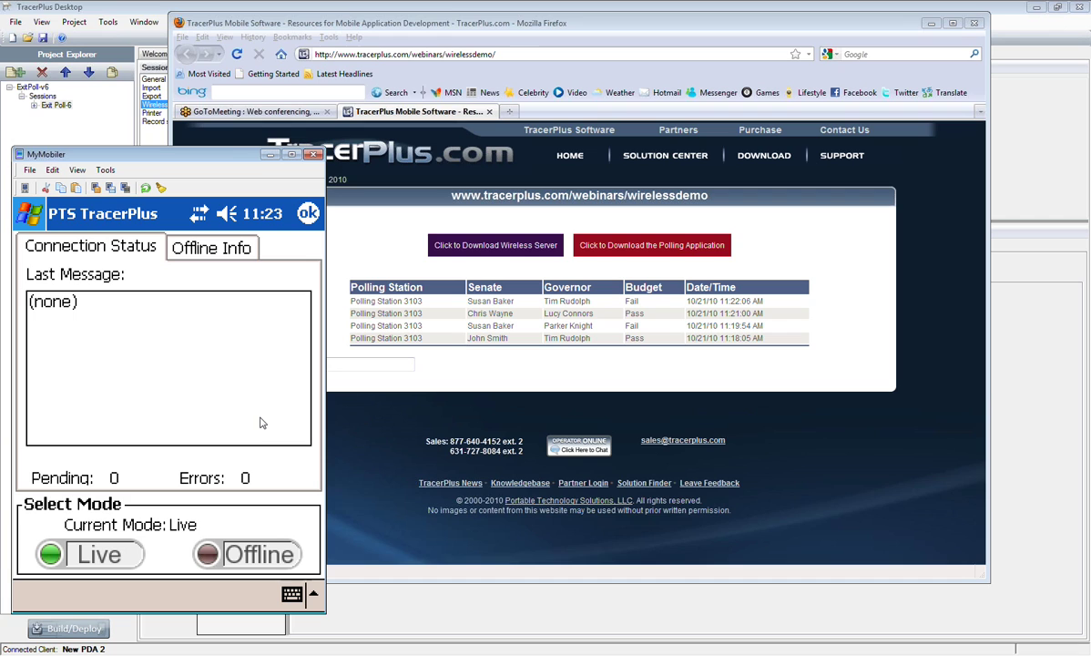
pyautogui.click(266, 555)
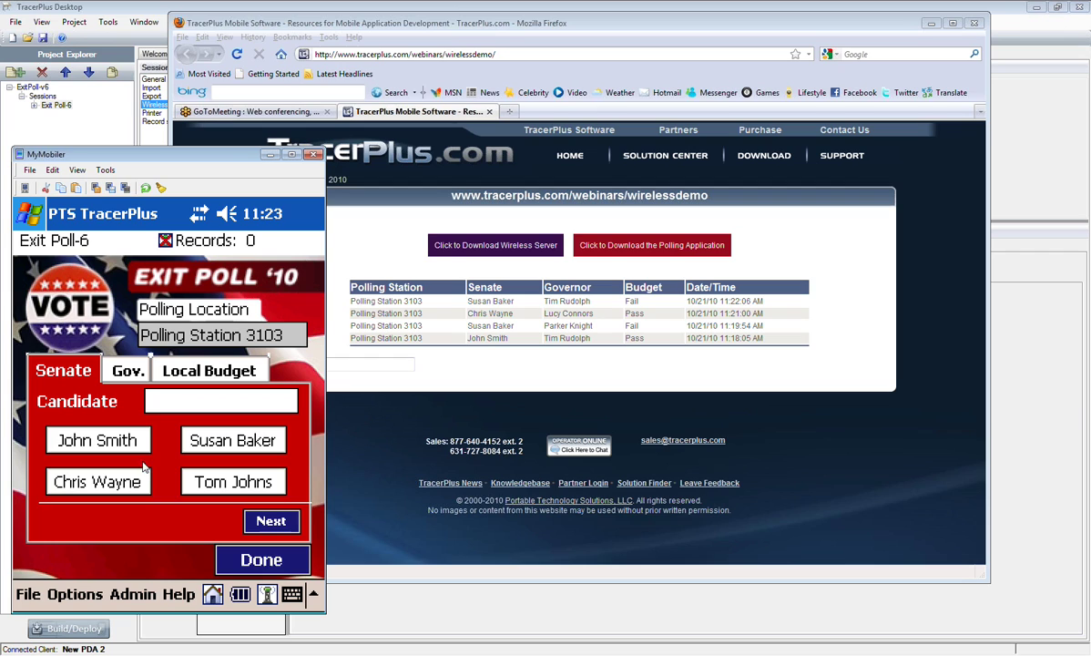
# Step: Record an offline vote with the third Senate candidate, the second governor candidate and budget Fail
pyautogui.click(84, 485)
pyautogui.click(84, 486)
pyautogui.click(218, 460)
# Step: Record an offline vote with the first Senate candidate, the fourth governor candidate and budget Pass
pyautogui.click(106, 440)
pyautogui.click(233, 475)
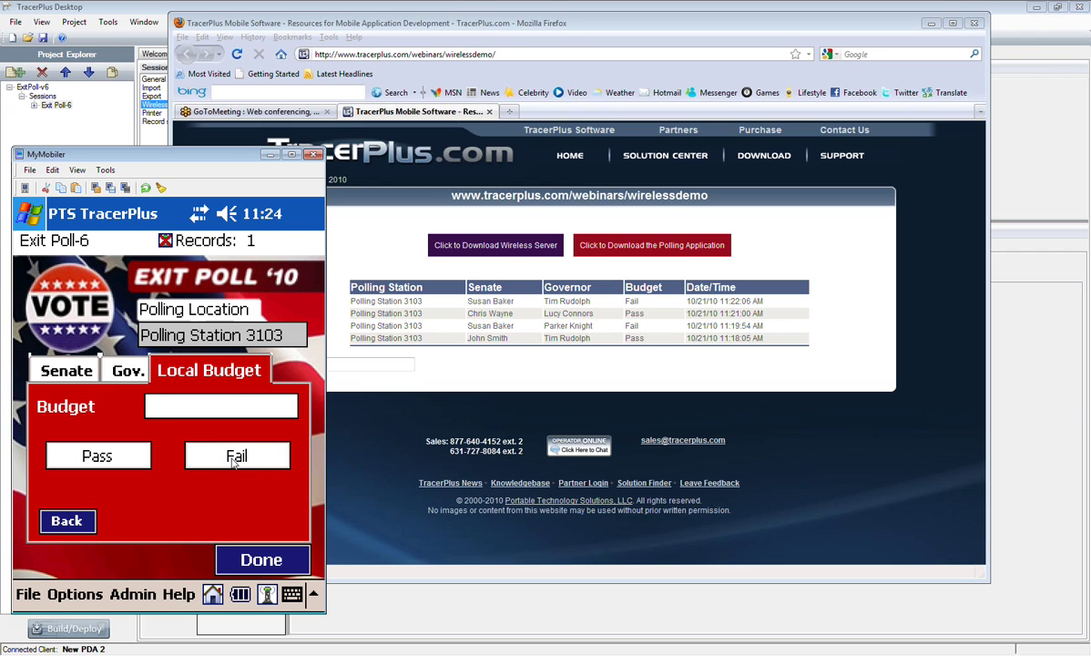
pyautogui.click(118, 463)
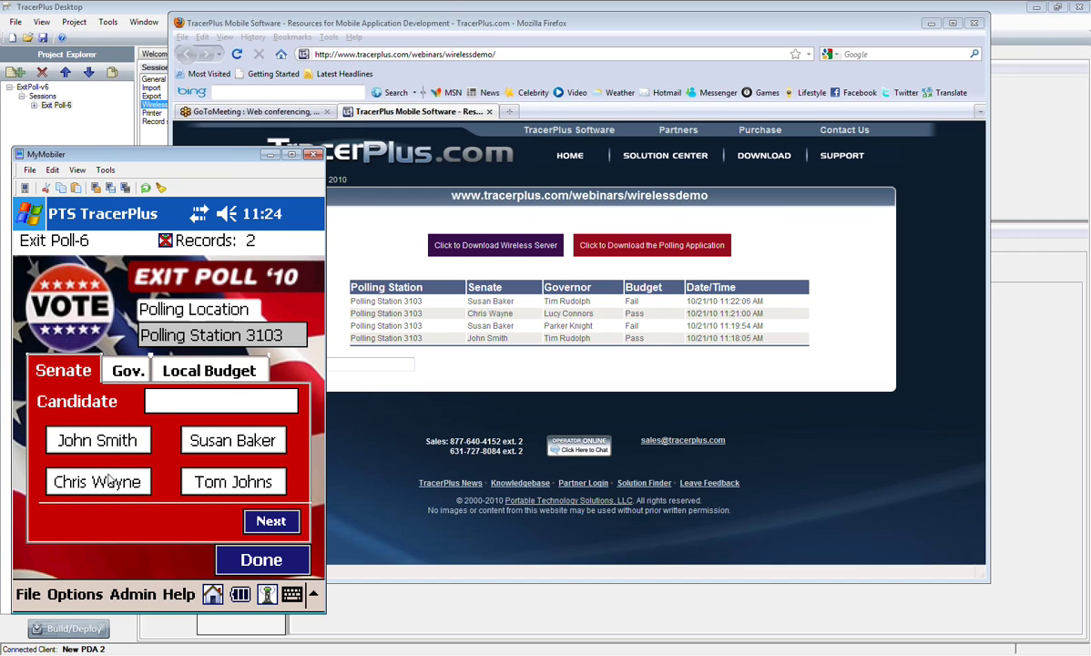
# Step: Record two more offline votes, each with the third Senate candidate, the second governor candidate and budget Pass
pyautogui.click(103, 448)
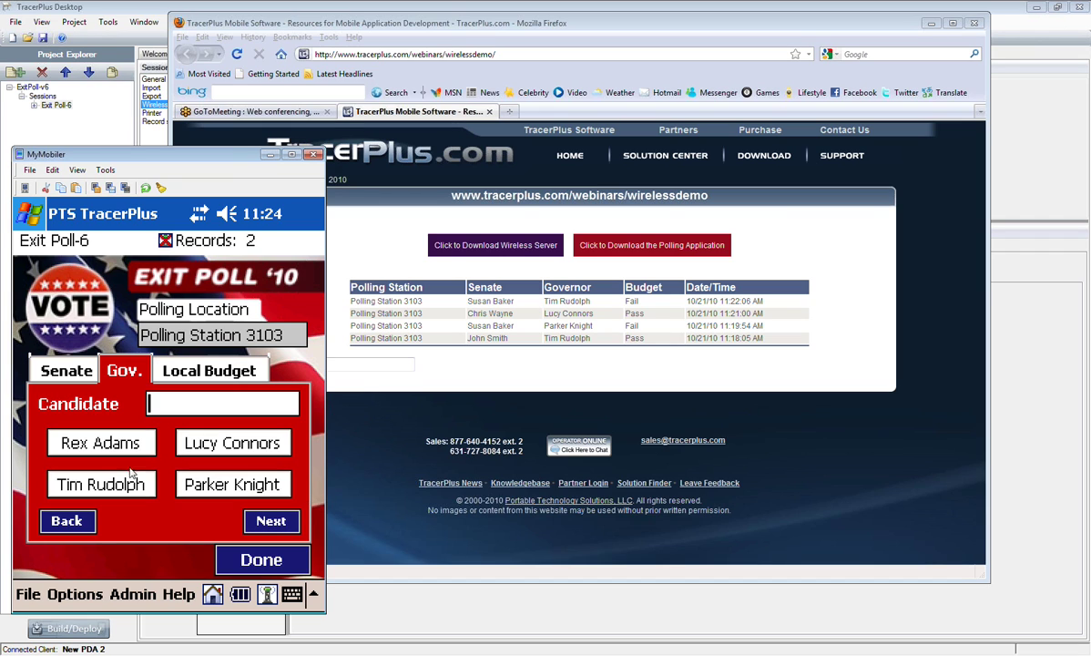
pyautogui.click(222, 446)
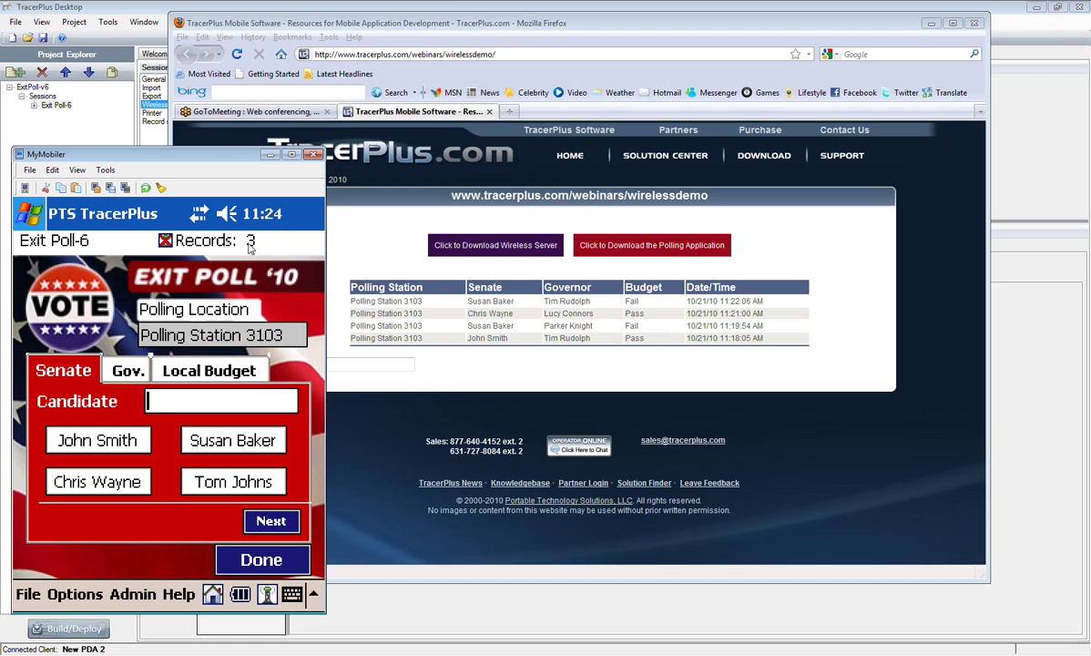
pyautogui.click(105, 446)
pyautogui.click(208, 430)
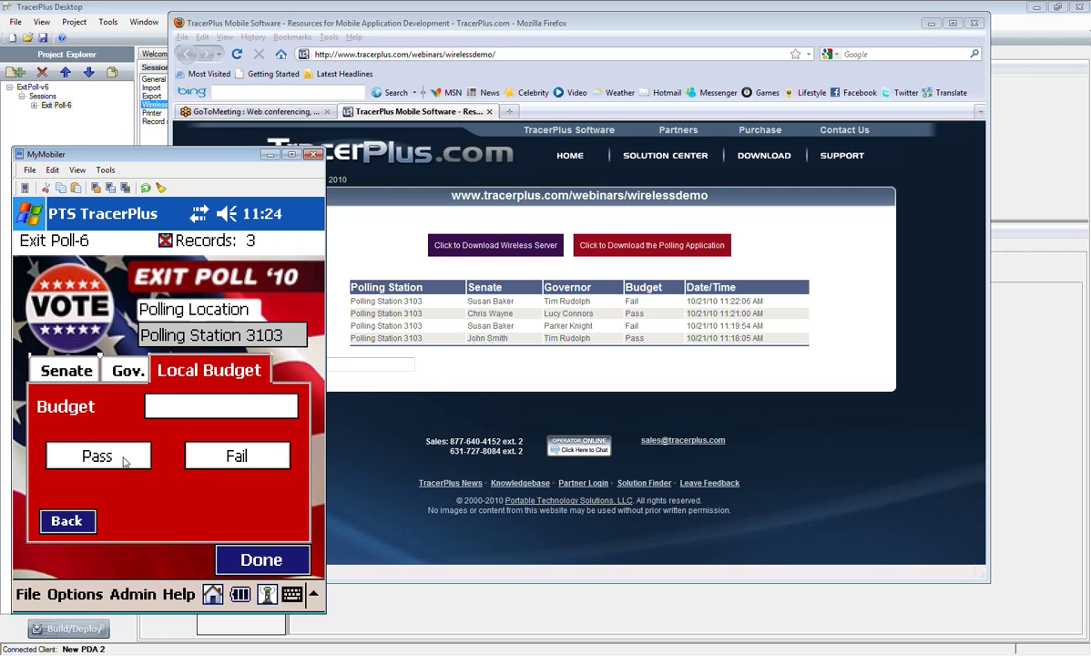
pyautogui.click(123, 458)
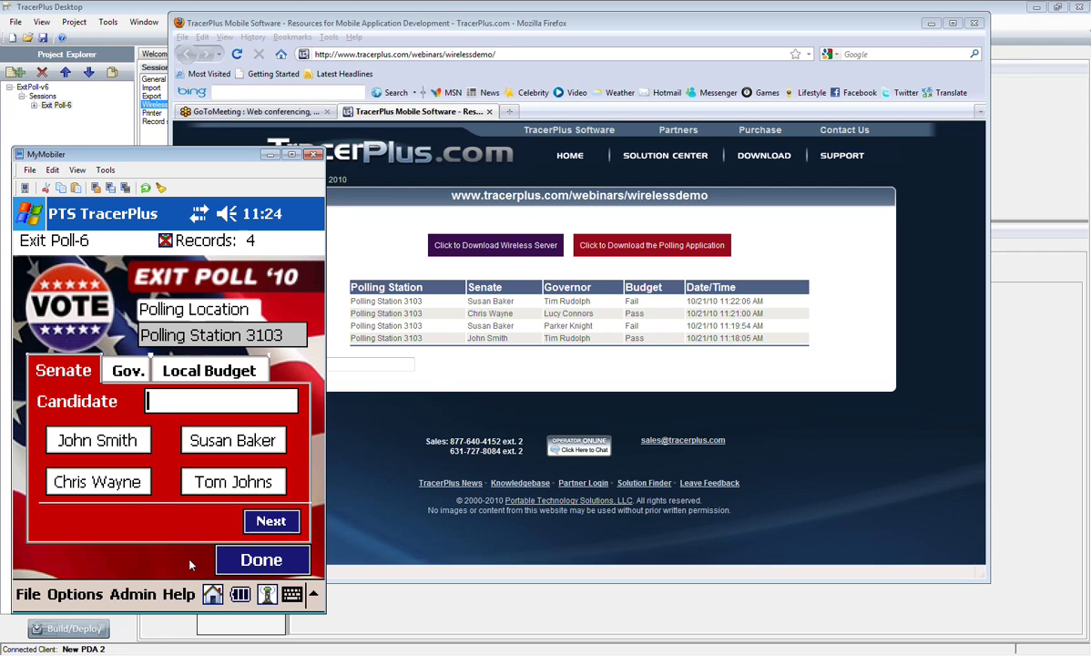
# Step: Send the four queued offline records from the device to the server and shift the browser window to view the updated results table
pyautogui.click(265, 595)
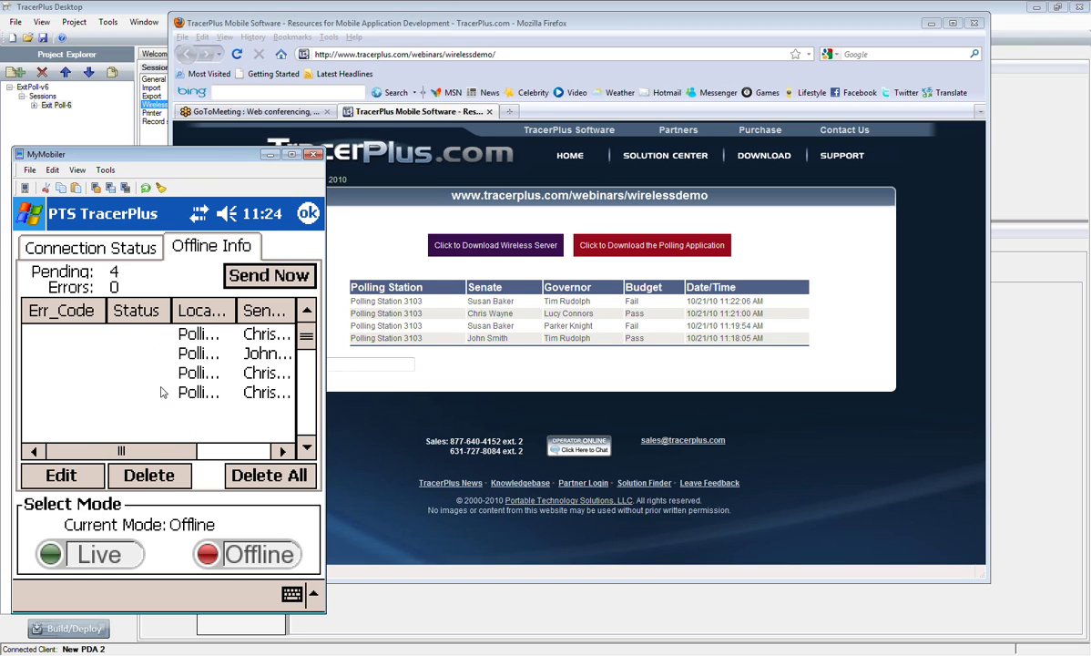
pyautogui.click(262, 281)
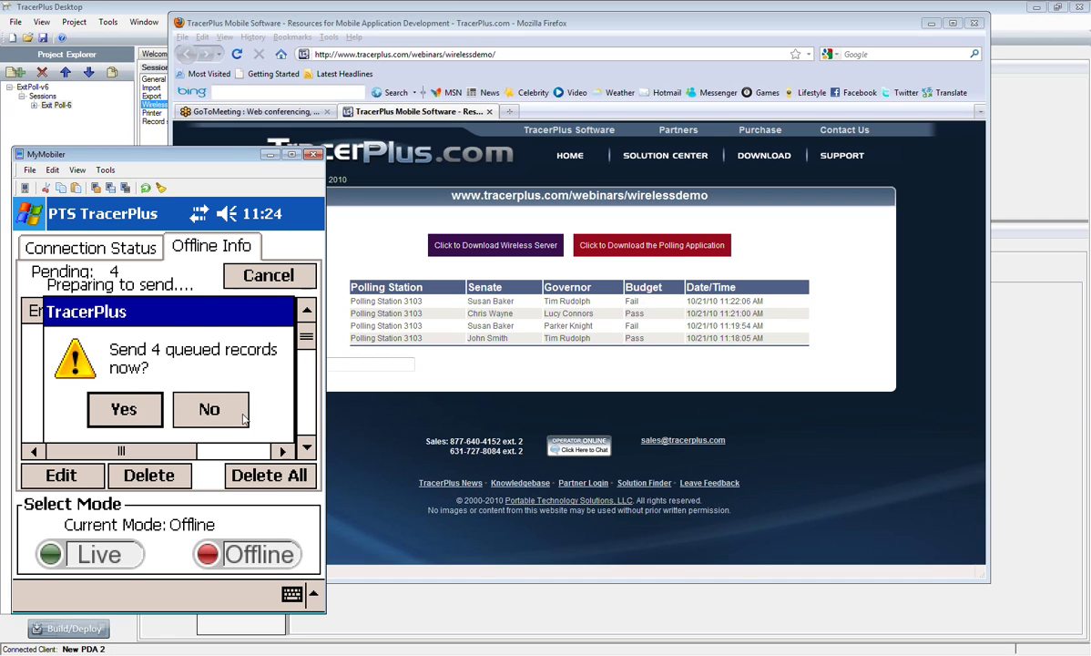
pyautogui.click(244, 418)
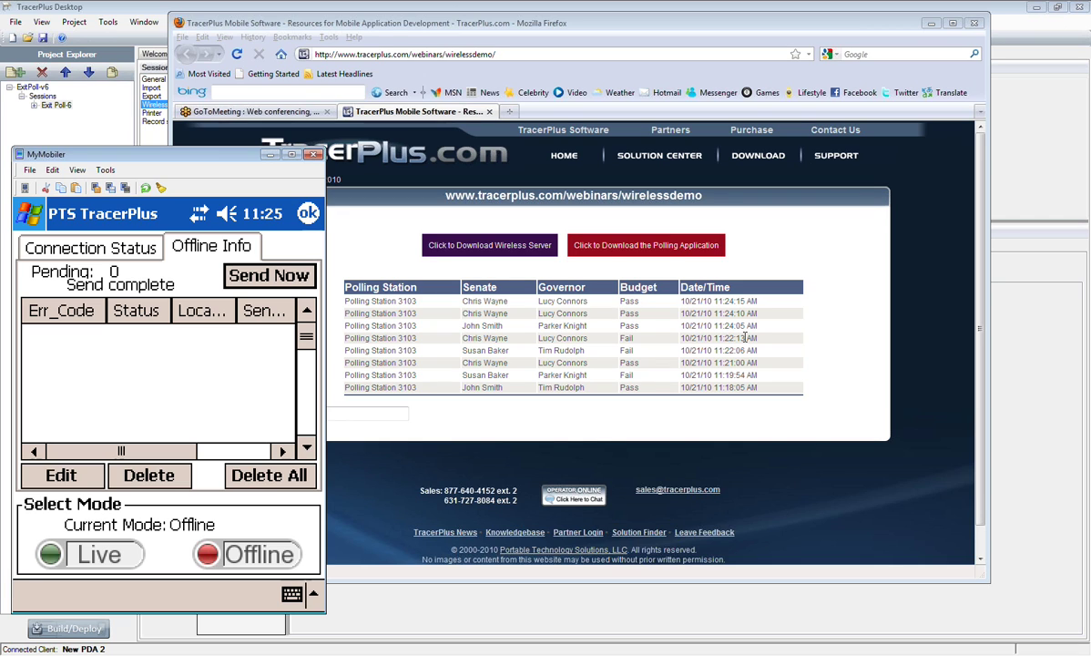
pyautogui.click(379, 26)
pyautogui.moveTo(383, 28)
pyautogui.mouseDown()
pyautogui.moveTo(371, 26)
pyautogui.moveTo(441, 25)
pyautogui.moveTo(397, 28)
pyautogui.mouseUp()
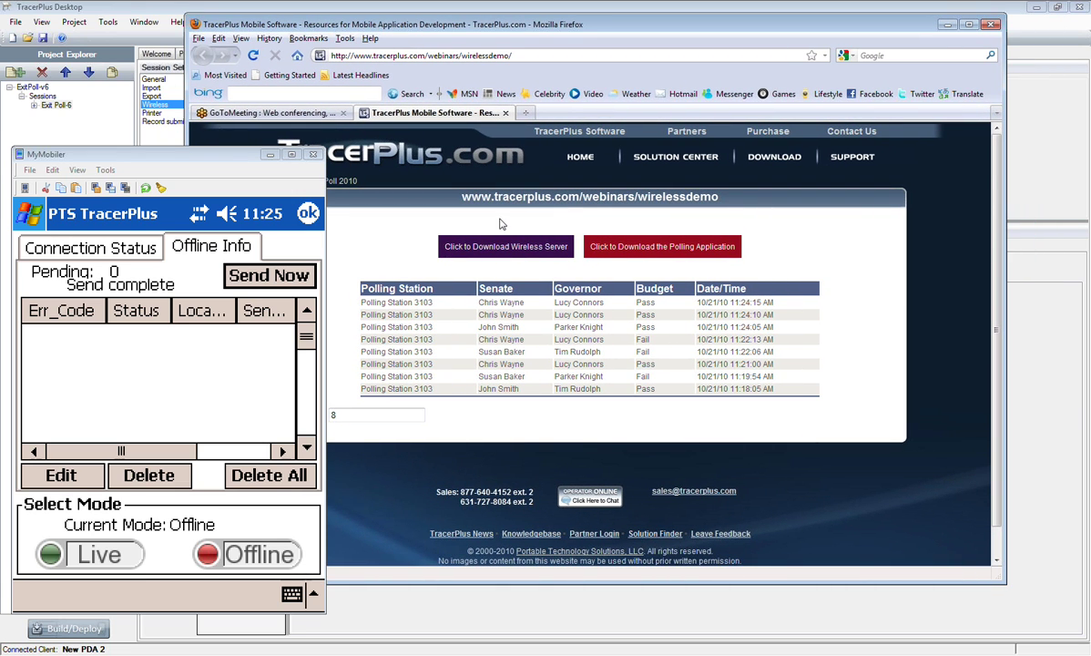